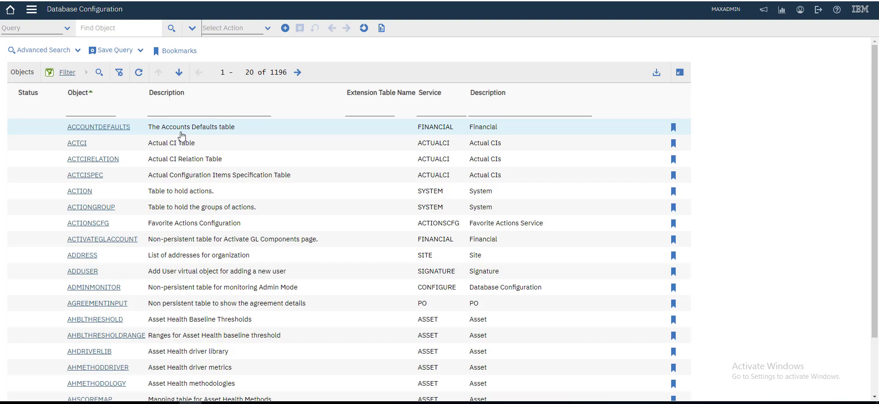
Step: Reopen Database Configuration via Go To > System Configuration > Platform Configuration
{"action": "left_click", "coordinate": [35, 13]}
{"action": "left_click", "coordinate": [35, 13]}
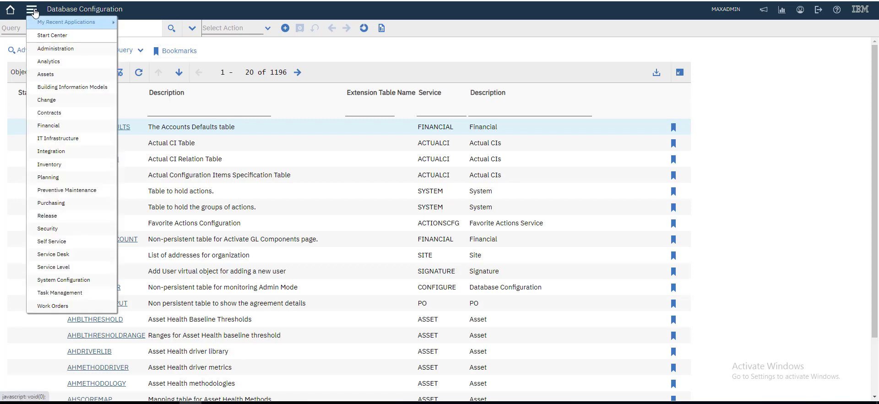
{"action": "mouse_move", "coordinate": [63, 279]}
{"action": "key", "text": "Right"}
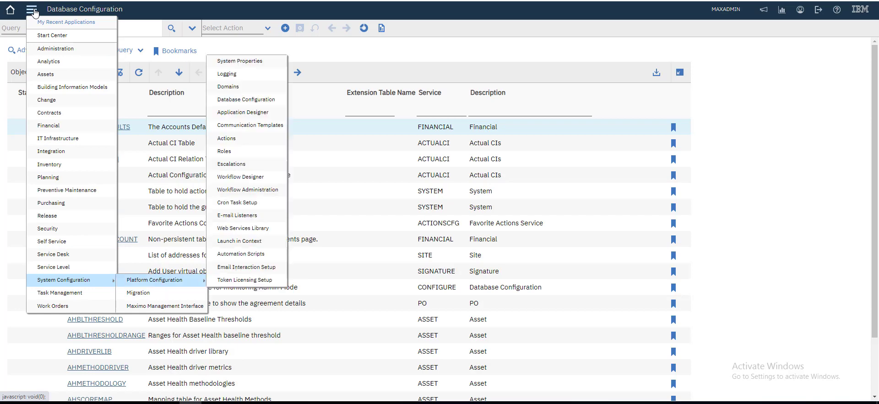
{"action": "key", "text": "Up"}
{"action": "key", "text": "Up"}
{"action": "key", "text": "Up"}
{"action": "key", "text": "Up"}
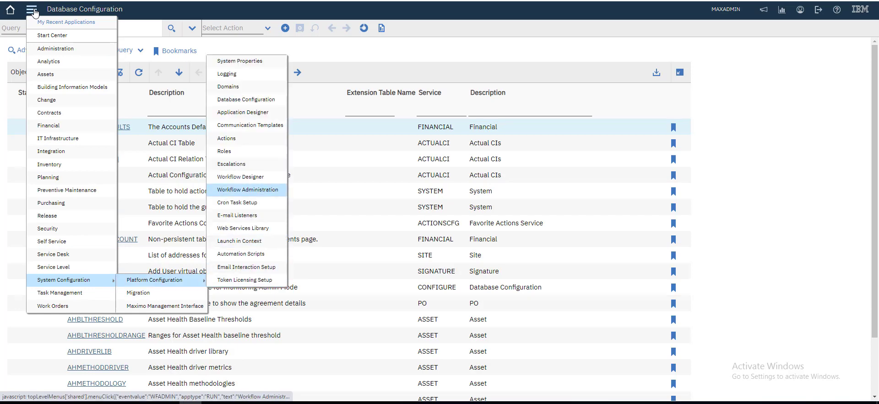
{"action": "key", "text": "Up"}
{"action": "key", "text": "Up"}
{"action": "key", "text": "Up"}
{"action": "key", "text": "Return"}
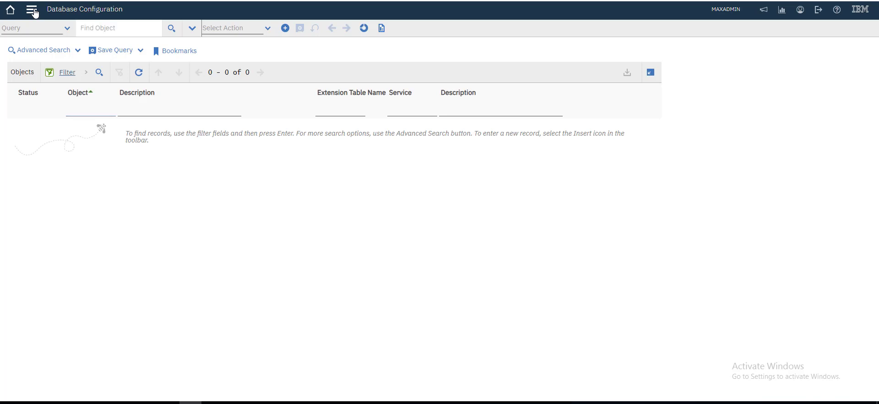
Step: Filter database objects by 'asset' to 61 matches and open the ASSET record
{"action": "left_click", "coordinate": [32, 10]}
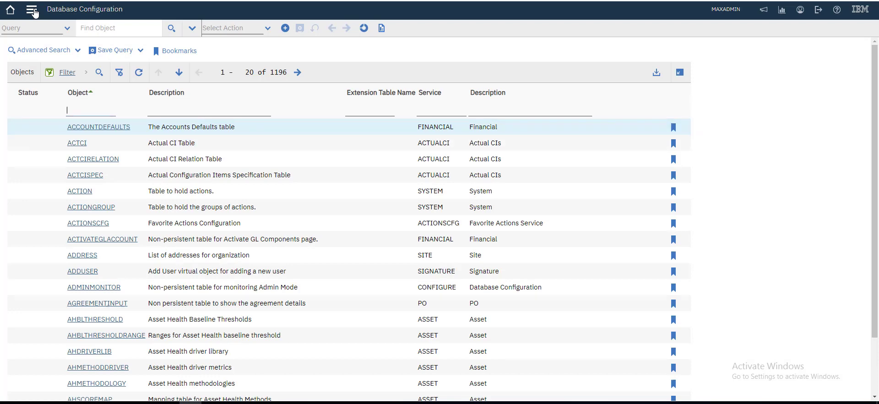
{"action": "type", "text": "asset"}
{"action": "key", "text": "Return"}
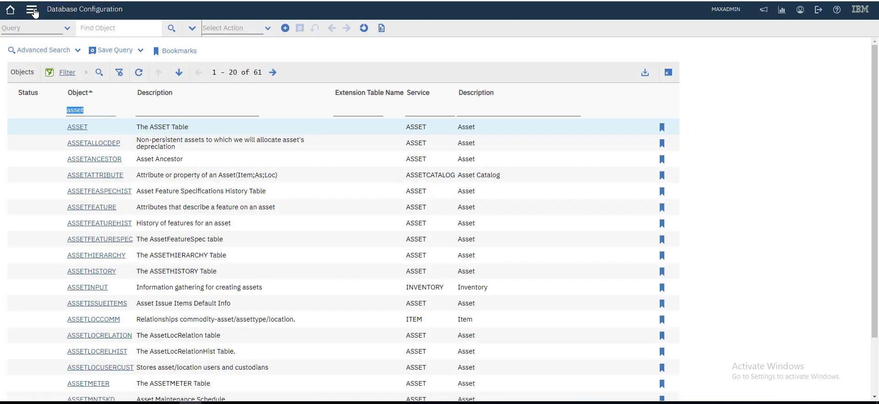
{"action": "left_click", "coordinate": [35, 12]}
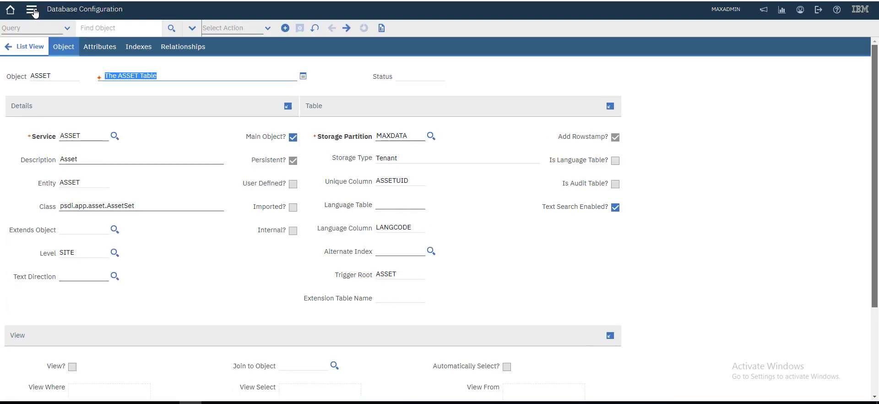
Step: Enable auditing on the ASSET object with audit table A_ASSET
{"action": "scroll", "coordinate": [34, 12], "scroll_direction": "down", "scroll_amount": 3}
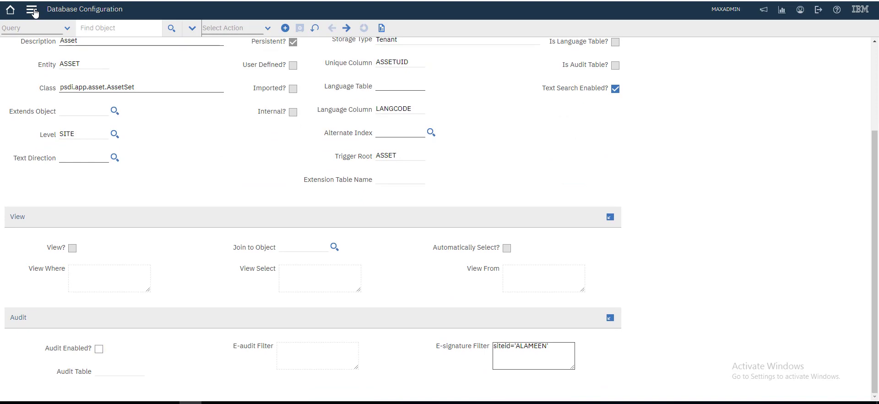
{"action": "key", "text": "space"}
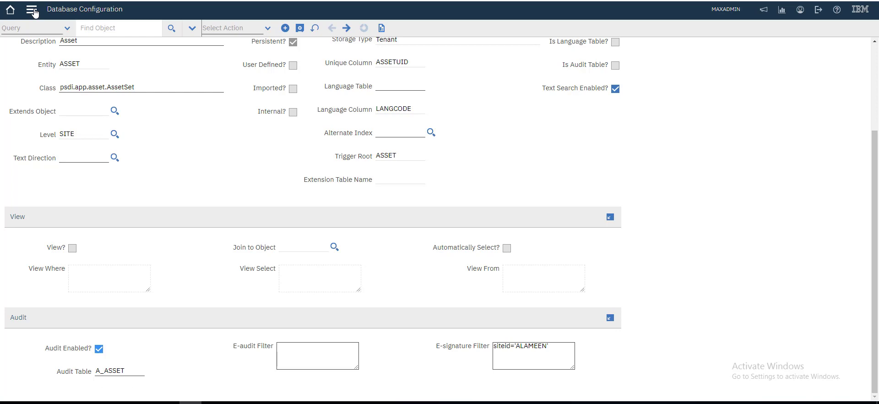
{"action": "scroll", "coordinate": [34, 12], "scroll_direction": "up", "scroll_amount": 2}
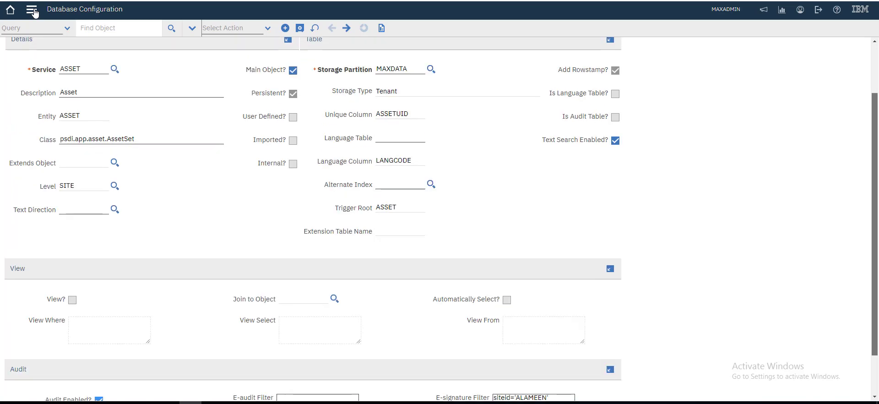
{"action": "scroll", "coordinate": [34, 12], "scroll_direction": "up", "scroll_amount": 1}
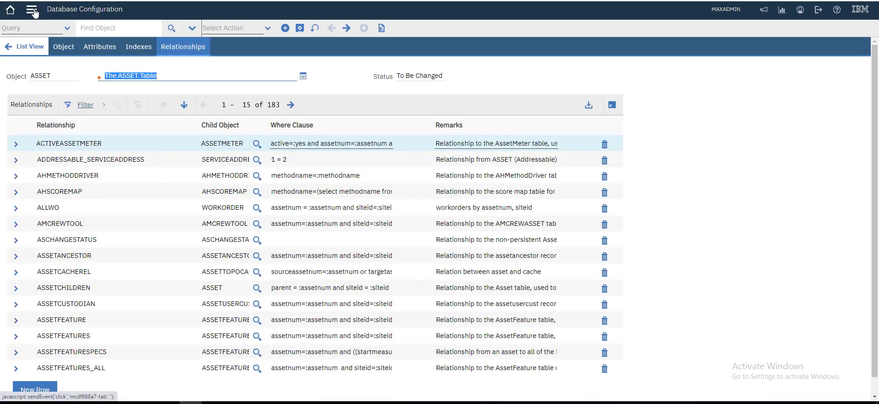
Step: Add a new relationship row named AUDIT to the ASSET object
{"action": "key", "text": "ctrl+shift+n"}
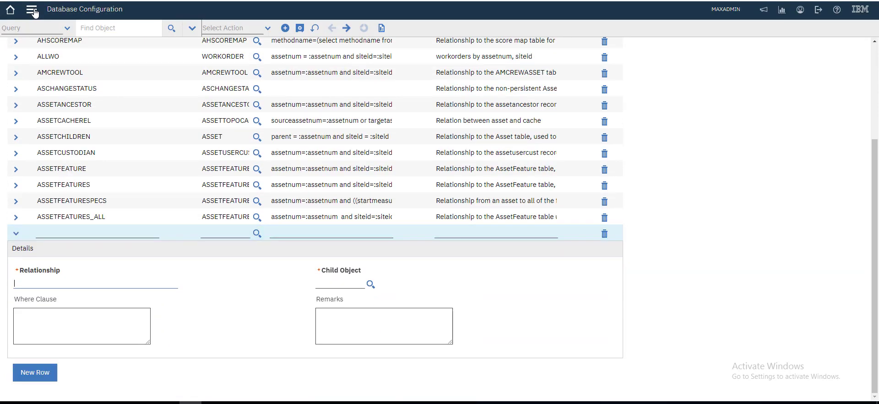
{"action": "type", "text": "A"}
{"action": "type", "text": "UDIT"}
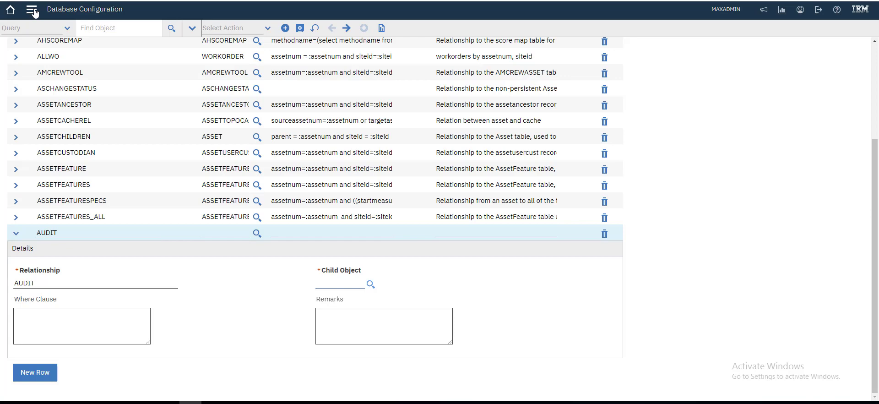
Step: Fill a fresh relationship row with AUDIT and child object A_ASSET
{"action": "left_click", "coordinate": [32, 10]}
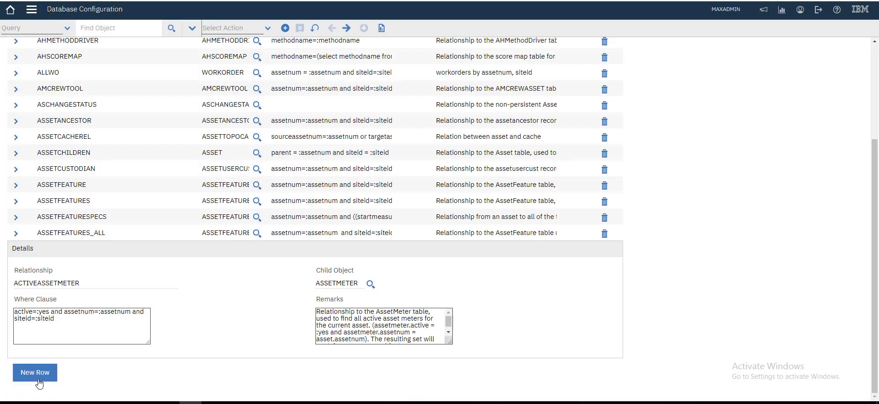
{"action": "left_click", "coordinate": [39, 383]}
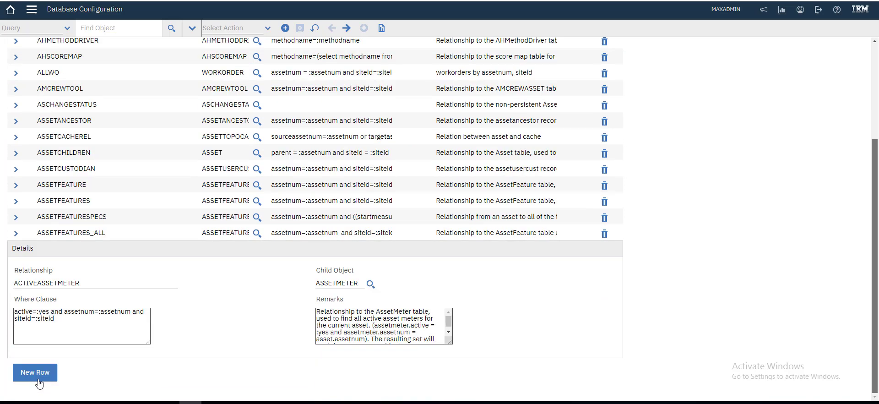
{"action": "left_click", "coordinate": [38, 381]}
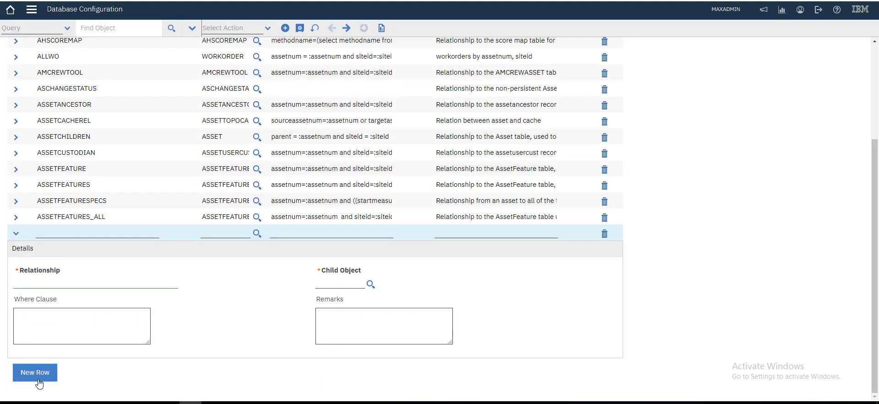
{"action": "type", "text": "AU"}
{"action": "type", "text": "DIT"}
{"action": "type", "text": "A_"}
{"action": "type", "text": "AS"}
{"action": "type", "text": "SET"}
{"action": "key", "text": "Tab"}
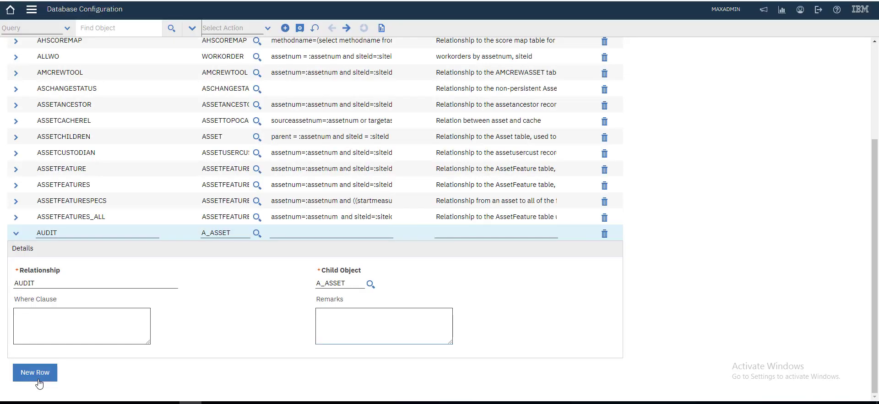
Step: Switch between the Object and Relationships tabs to check AUDIT's child object A_ASSET
{"action": "scroll", "coordinate": [39, 383], "scroll_direction": "up", "scroll_amount": 3}
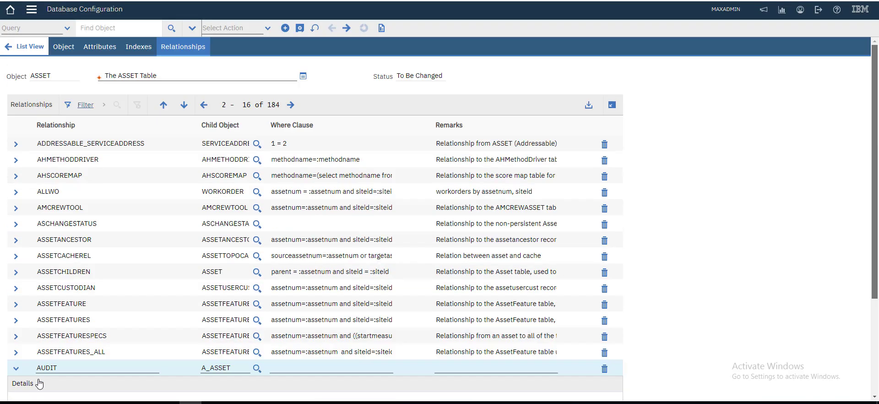
{"action": "key", "text": "Left"}
{"action": "key", "text": "Left"}
{"action": "key", "text": "Left"}
{"action": "key", "text": "Return"}
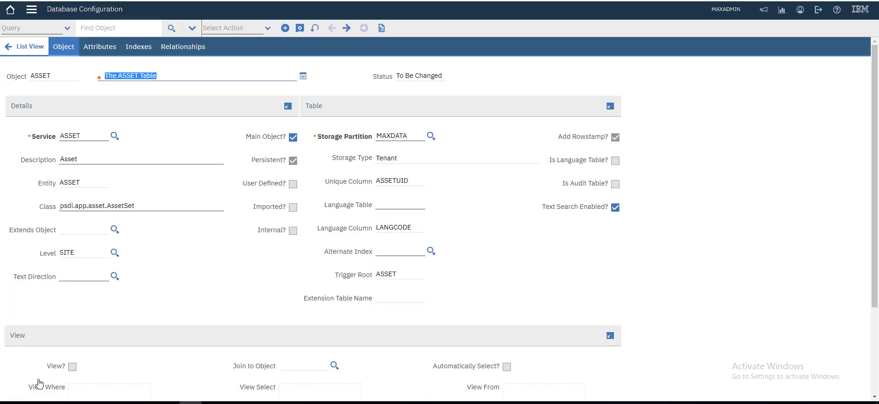
{"action": "key", "text": "Right"}
{"action": "key", "text": "Right"}
{"action": "key", "text": "Right"}
{"action": "key", "text": "Return"}
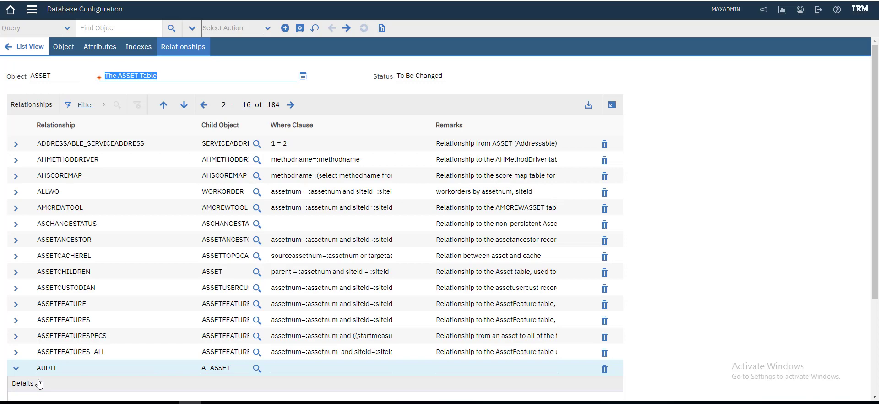
{"action": "scroll", "coordinate": [39, 384], "scroll_direction": "down", "scroll_amount": 3}
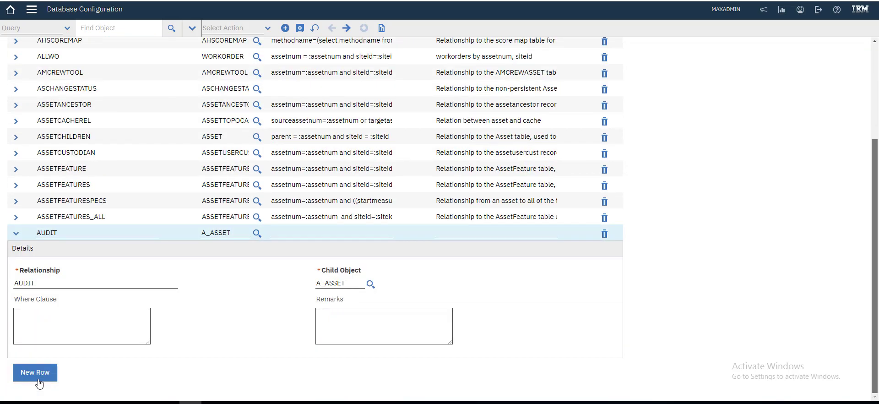
{"action": "scroll", "coordinate": [40, 383], "scroll_direction": "up", "scroll_amount": 2}
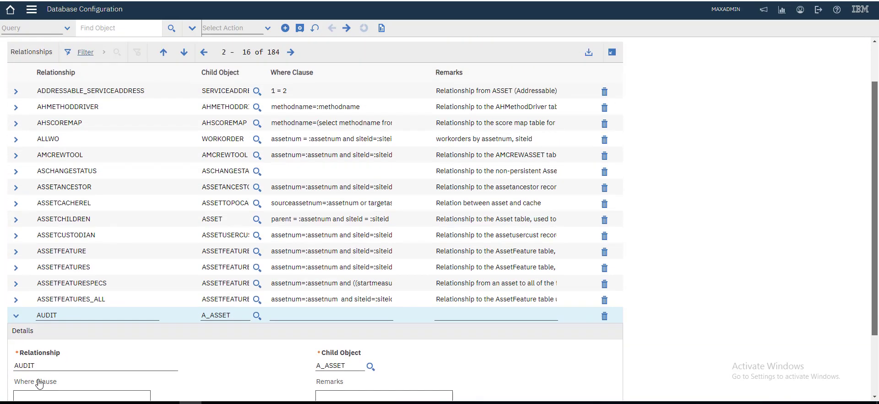
{"action": "scroll", "coordinate": [39, 384], "scroll_direction": "up", "scroll_amount": 2}
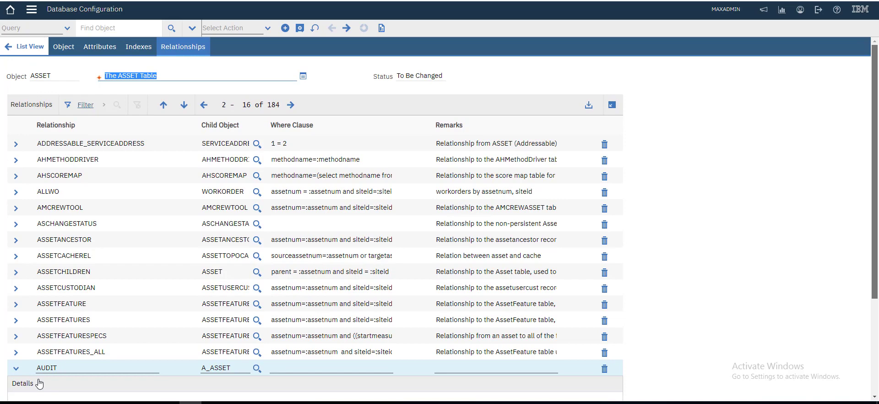
{"action": "scroll", "coordinate": [40, 383], "scroll_direction": "down", "scroll_amount": 3}
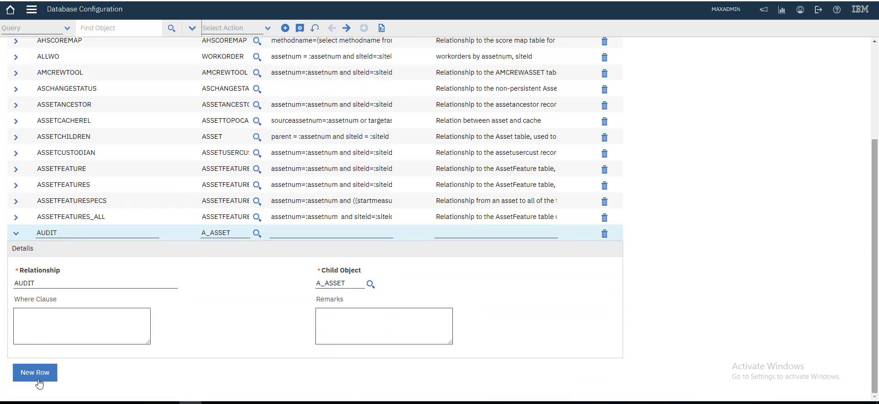
{"action": "scroll", "coordinate": [39, 383], "scroll_direction": "up", "scroll_amount": 3}
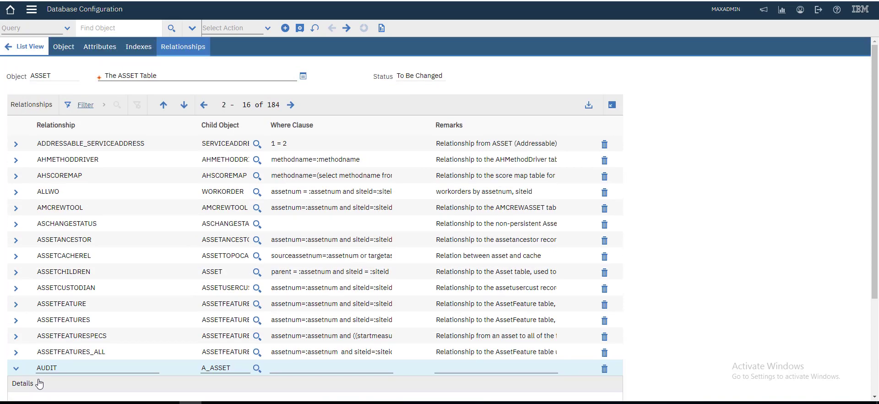
Step: Filter ASSET's attributes by 'asset' to 15 matches and page through the results
{"action": "left_click", "coordinate": [39, 383]}
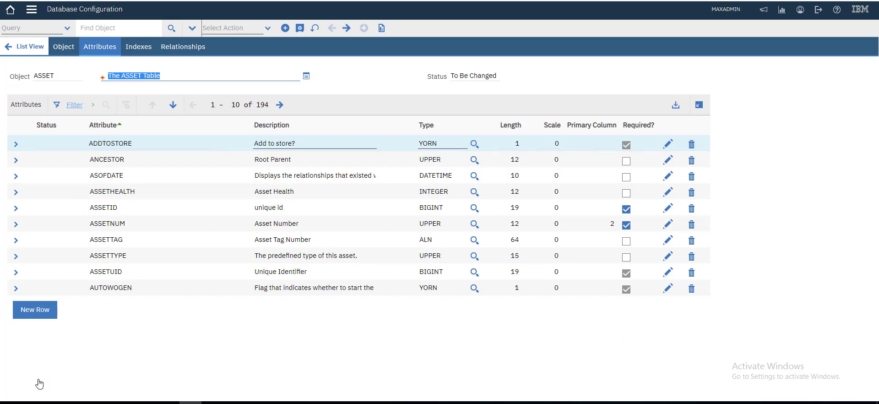
{"action": "key", "text": "Return"}
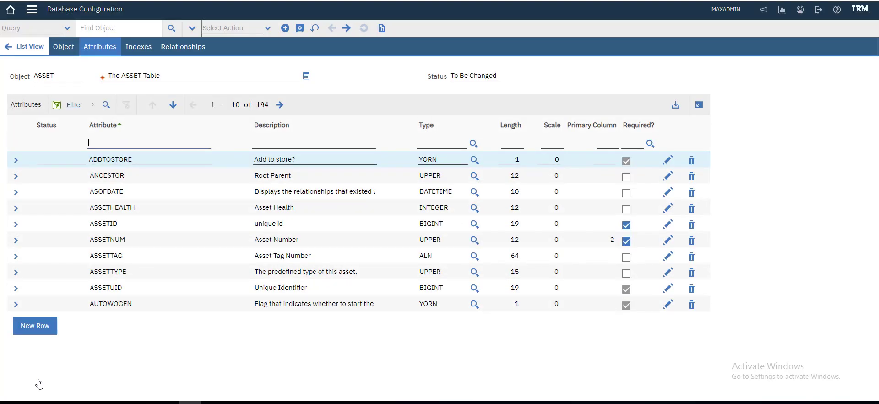
{"action": "type", "text": "asset"}
{"action": "key", "text": "Return"}
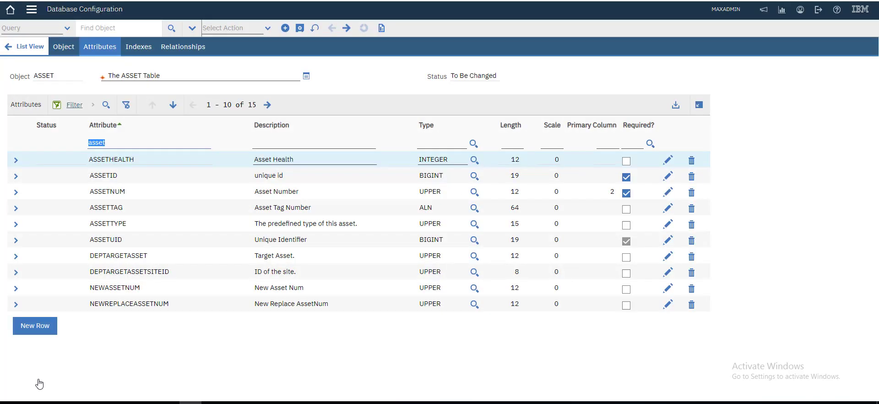
{"action": "key", "text": "End"}
{"action": "key", "text": "alt+Page_Down"}
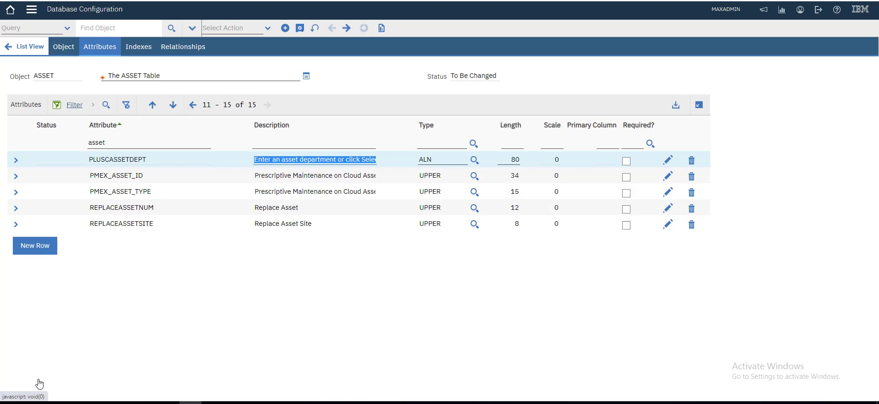
{"action": "key", "text": "End"}
{"action": "key", "text": "alt+Page_Up"}
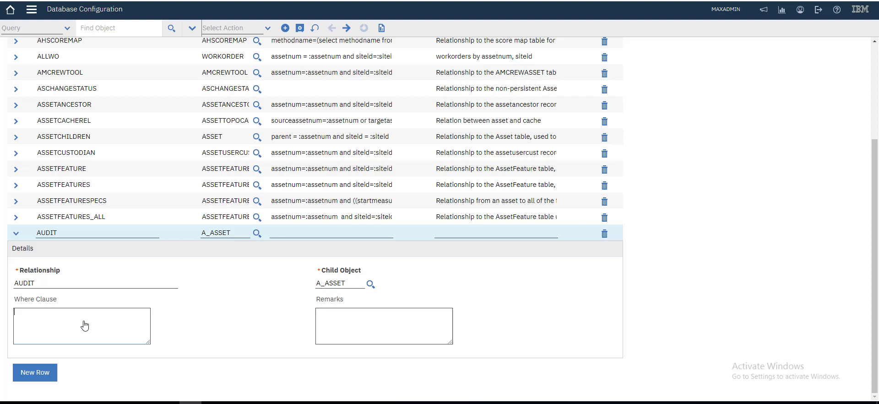
Step: Set AUDIT's where clause to assetnum=:assetnum and siteid=:siteid and save
{"action": "type", "text": "ass"}
{"action": "type", "text": "etnum="}
{"action": "type", "text": ":"}
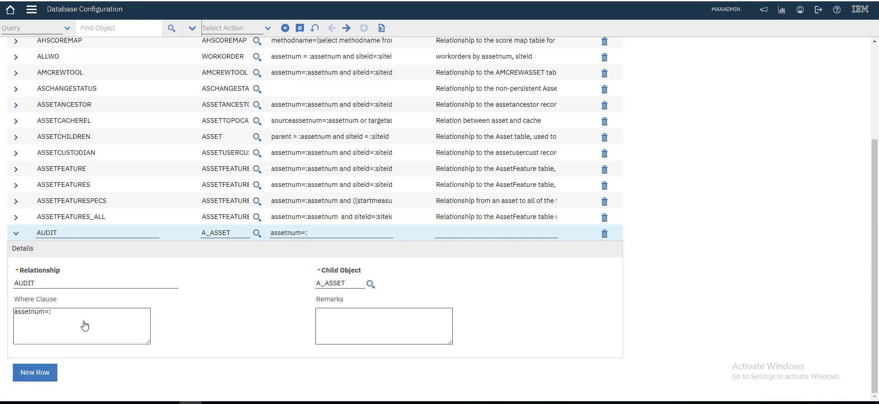
{"action": "type", "text": "asset"}
{"action": "type", "text": "num and "}
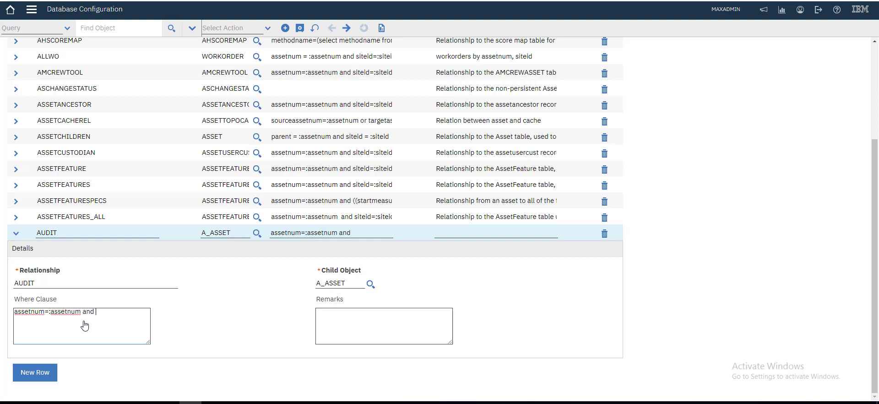
{"action": "type", "text": "sitei"}
{"action": "type", "text": "d="}
{"action": "type", "text": ":site"}
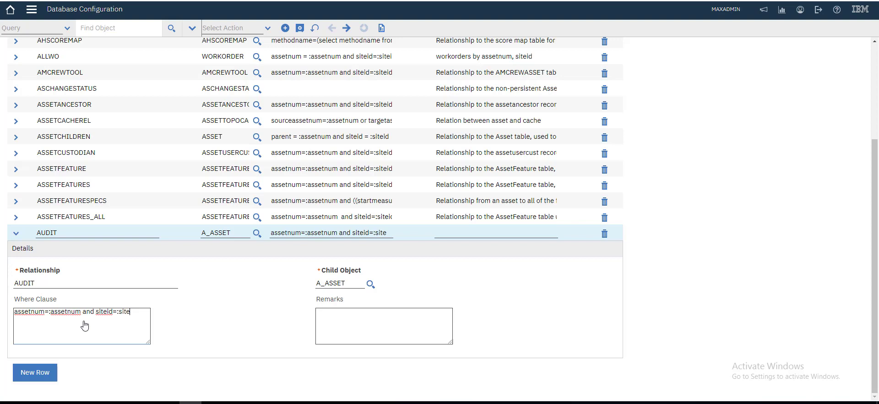
{"action": "type", "text": "id"}
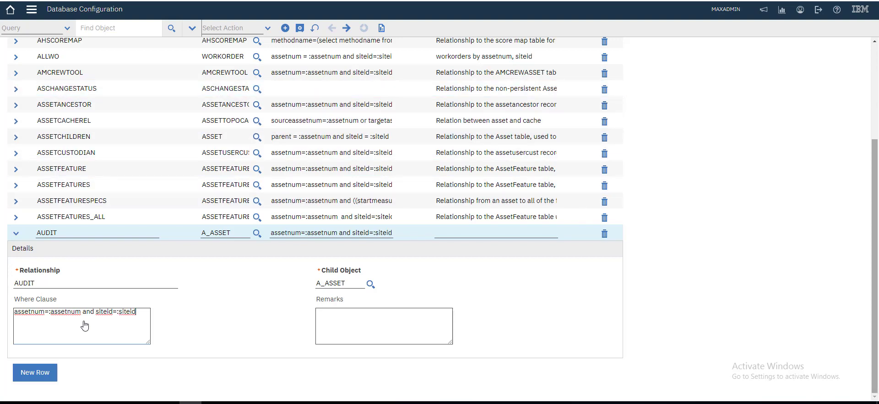
{"action": "key", "text": "shift+Tab"}
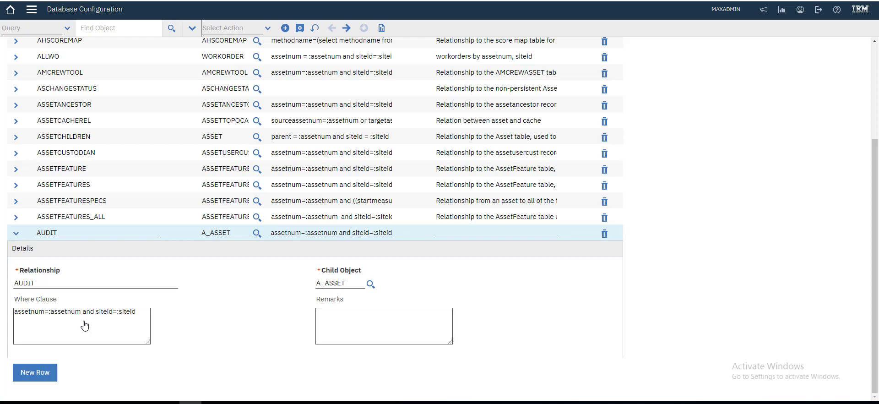
{"action": "key", "text": "alt+s"}
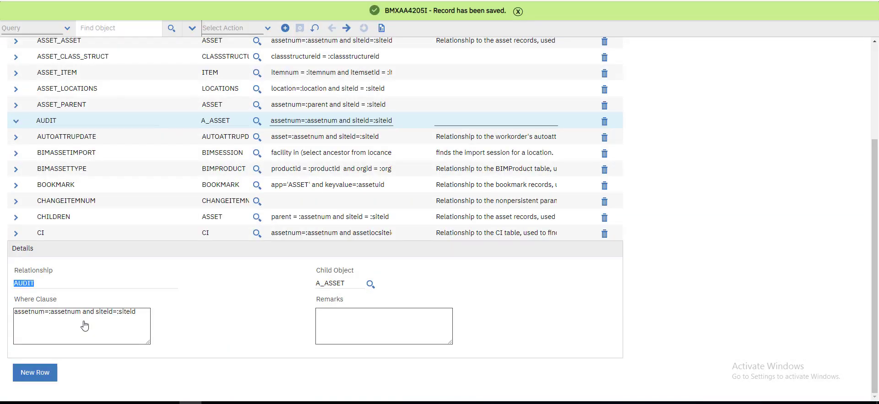
{"action": "scroll", "coordinate": [85, 325], "scroll_direction": "up", "scroll_amount": 3}
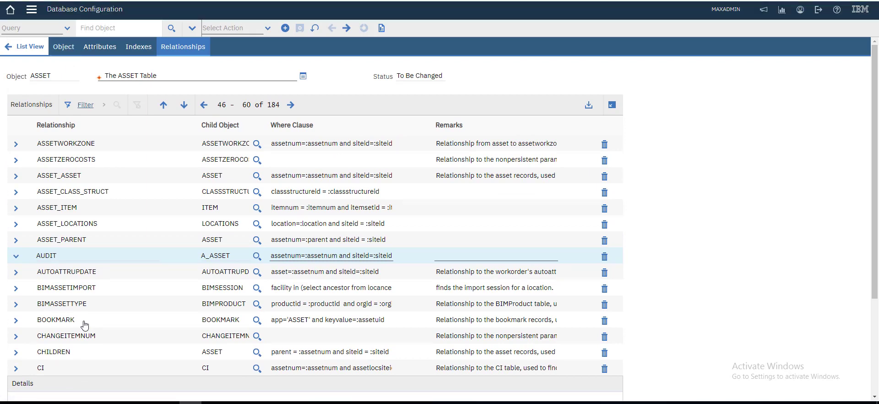
Step: Return to the refreshed 61-object 'asset' list with ASSET marked To Be Changed
{"action": "key", "text": "alt+l"}
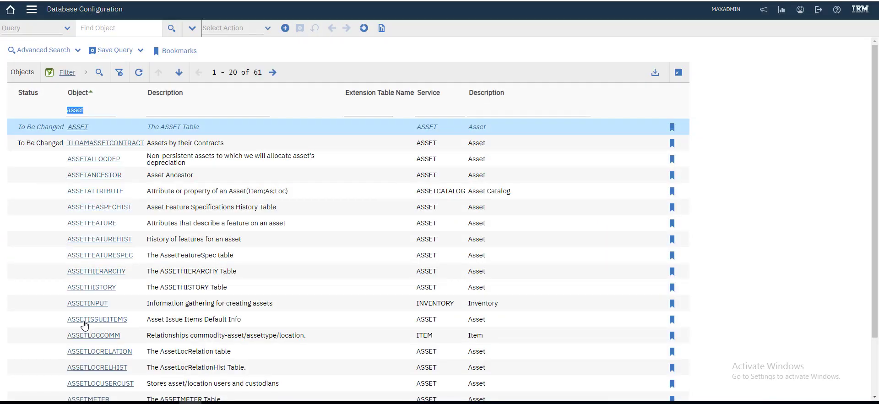
{"action": "key", "text": "End"}
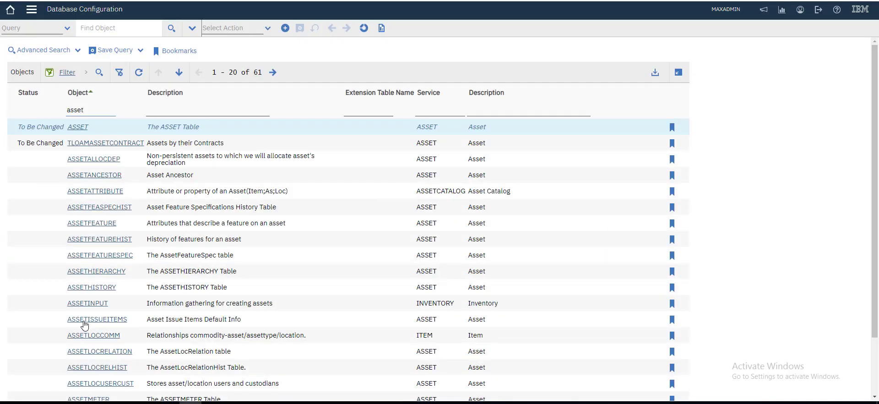
{"action": "key", "text": "Return"}
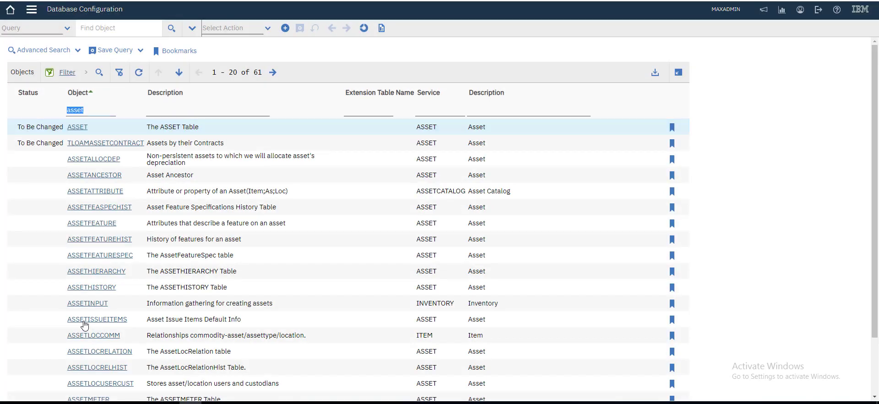
{"action": "key", "text": "alt+a"}
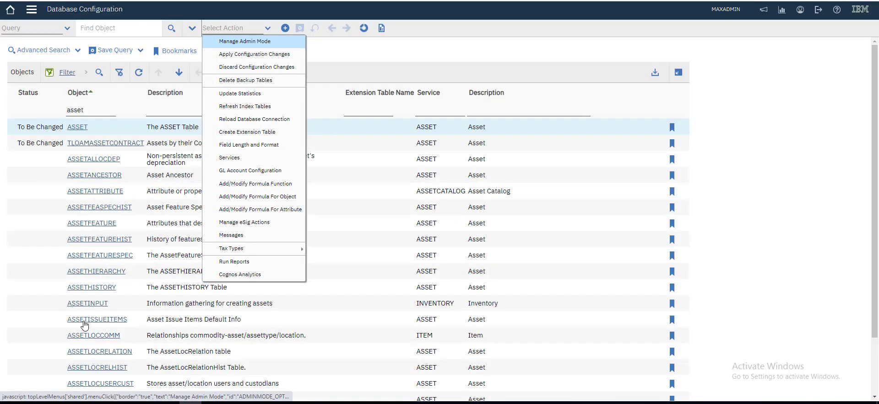
Step: Turn admin mode on, e-signing with the saved password and reason 'enable auditing for asset'
{"action": "key", "text": "Return"}
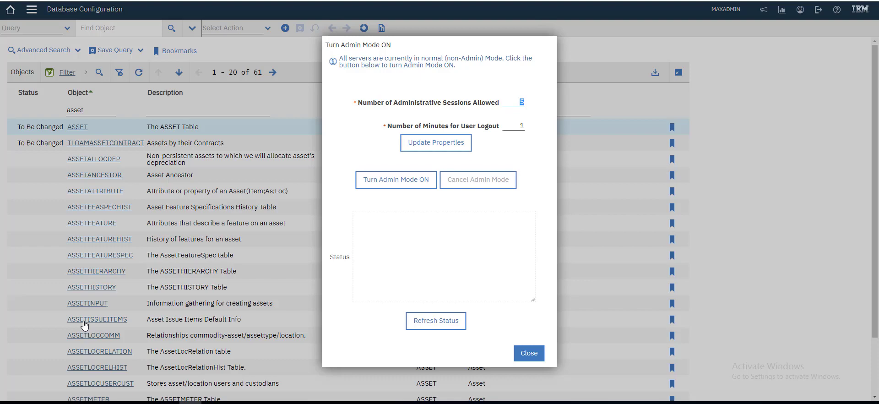
{"action": "key", "text": "Return"}
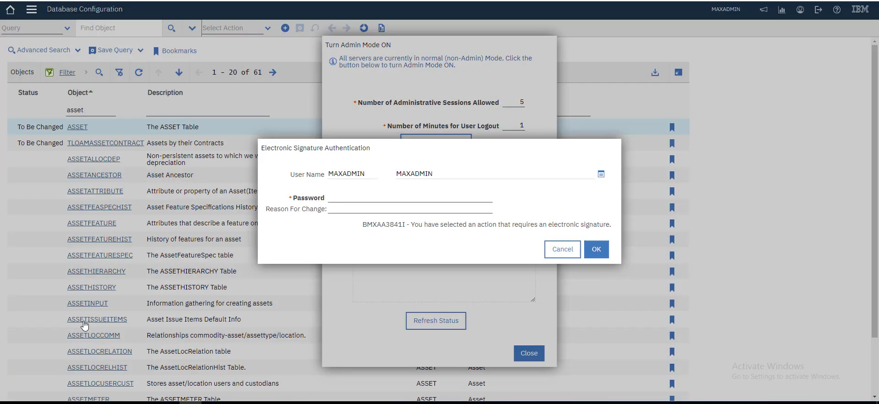
{"action": "key", "text": "Down"}
{"action": "key", "text": "Down"}
{"action": "key", "text": "Return"}
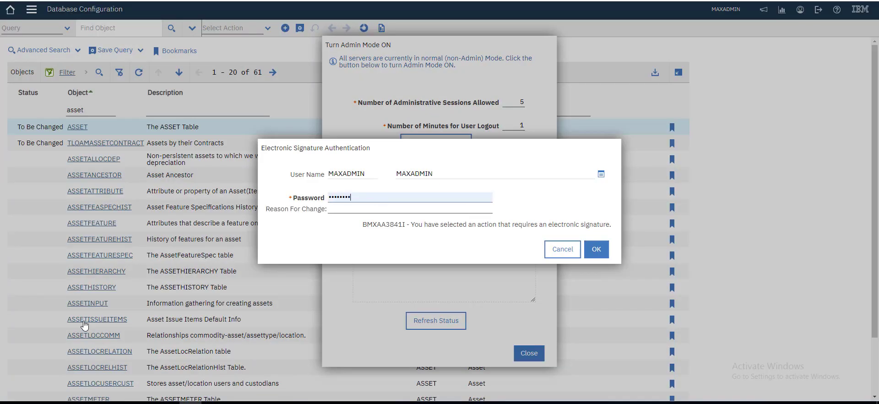
{"action": "key", "text": "Tab"}
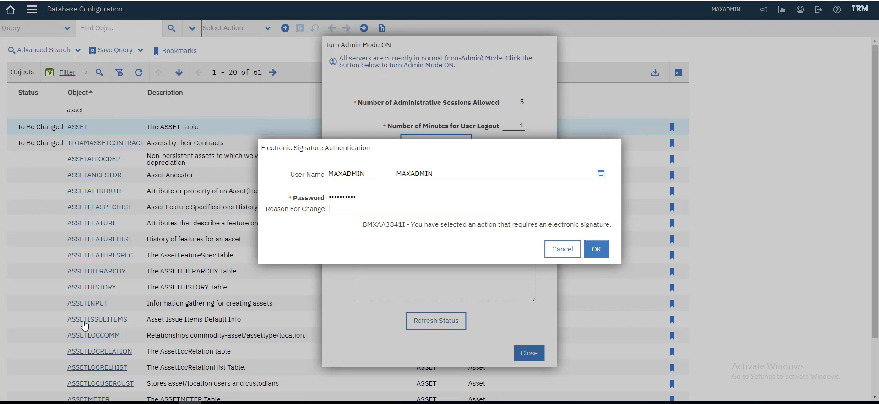
{"action": "type", "text": "enable a"}
{"action": "type", "text": "udit"}
{"action": "type", "text": "ing for a"}
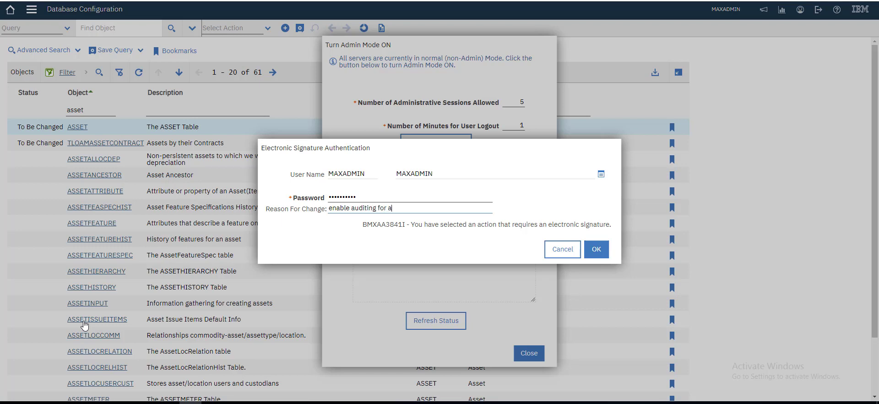
{"action": "type", "text": "sset"}
{"action": "key", "text": "ctrl+a"}
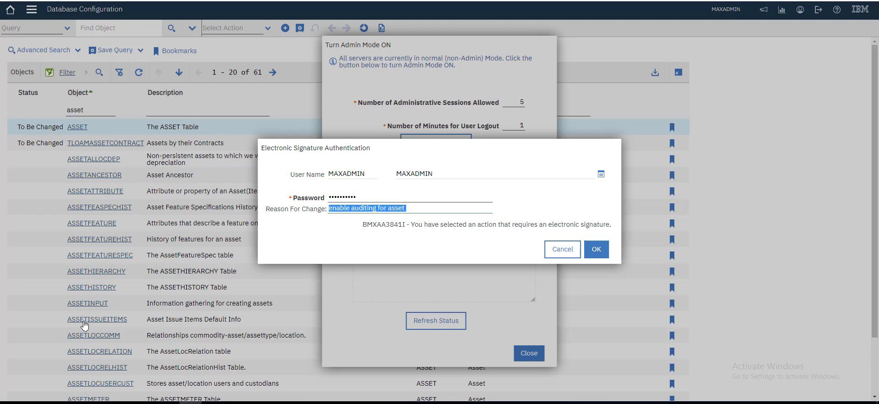
{"action": "key", "text": "Return"}
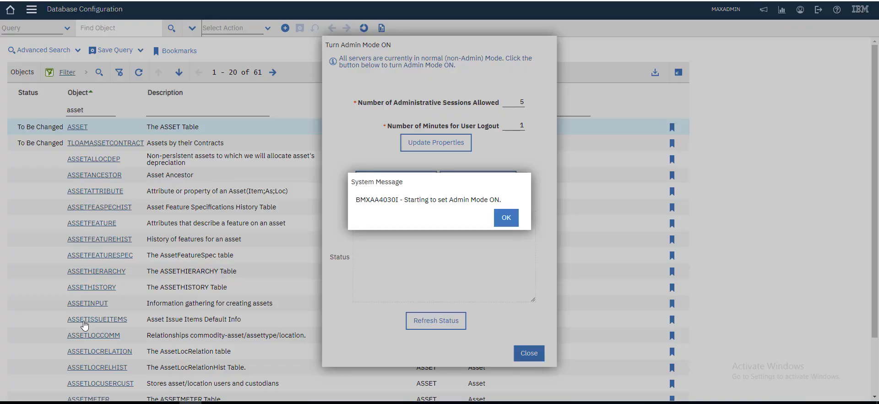
{"action": "key", "text": "Return"}
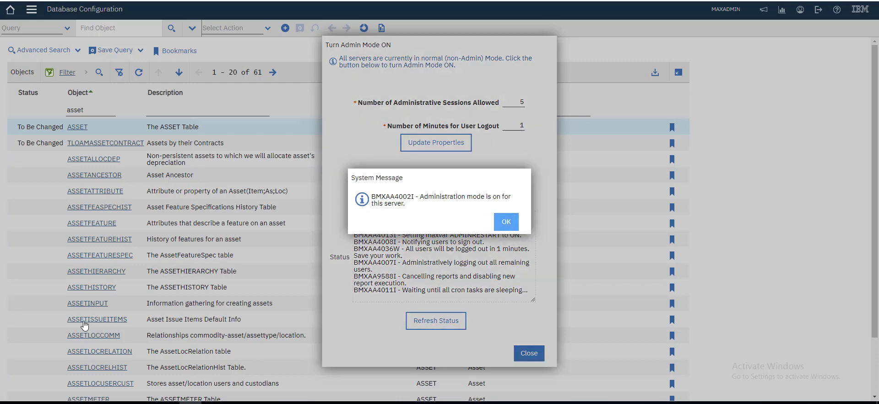
{"action": "key", "text": "Return"}
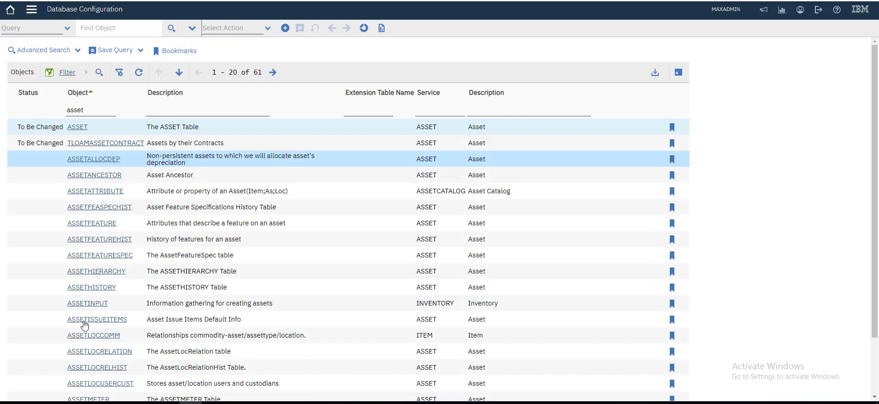
Step: Start configuring the database through Apply Configuration Changes
{"action": "key", "text": "alt+s"}
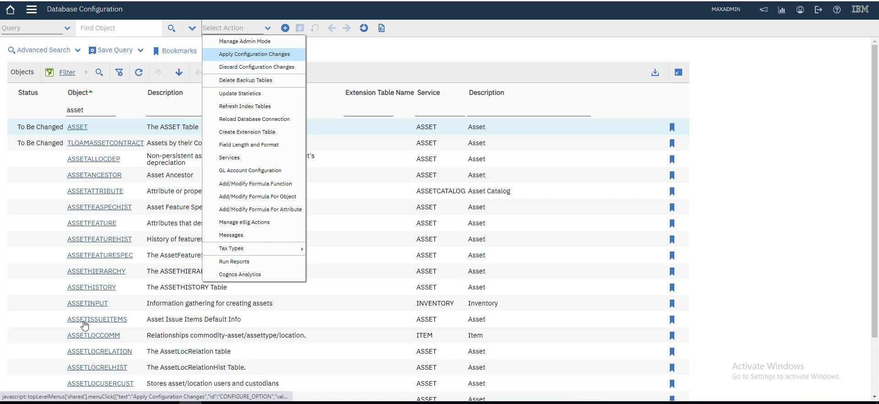
{"action": "key", "text": "Return"}
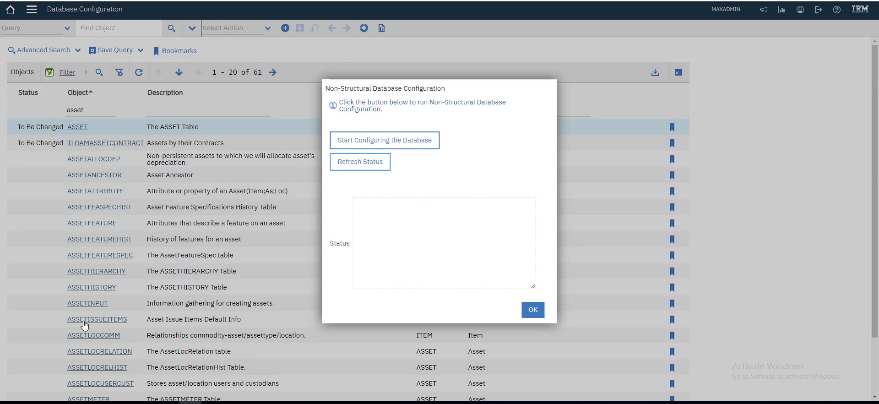
{"action": "key", "text": "Return"}
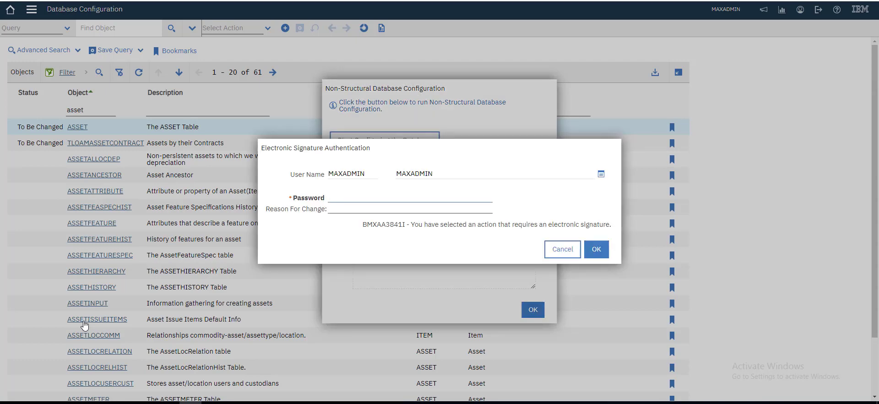
Step: Sign with the saved password and reason 'enable auditing for asset', then close the finished configuration window
{"action": "key", "text": "Down"}
{"action": "key", "text": "Return"}
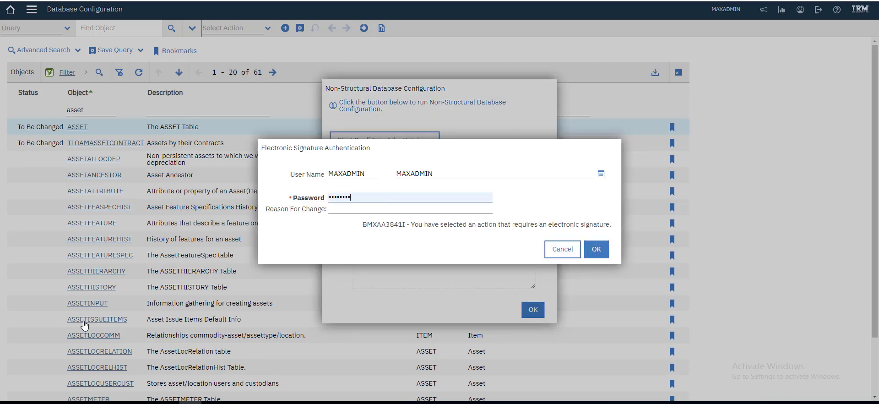
{"action": "key", "text": "Tab"}
{"action": "type", "text": "enable auditing for asset"}
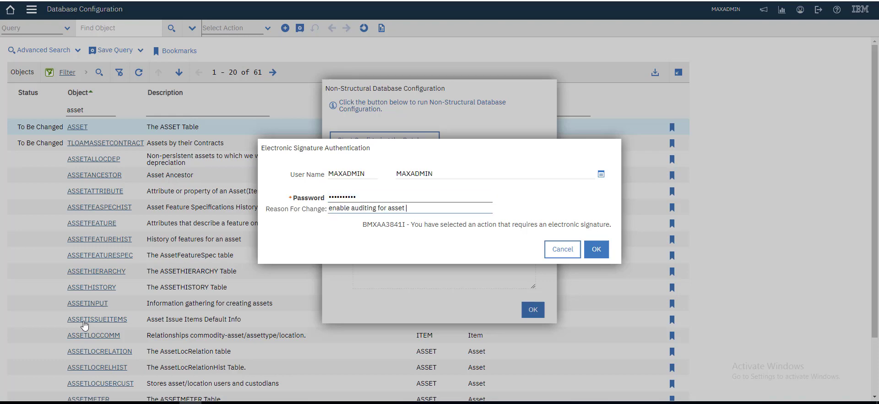
{"action": "key", "text": "Return"}
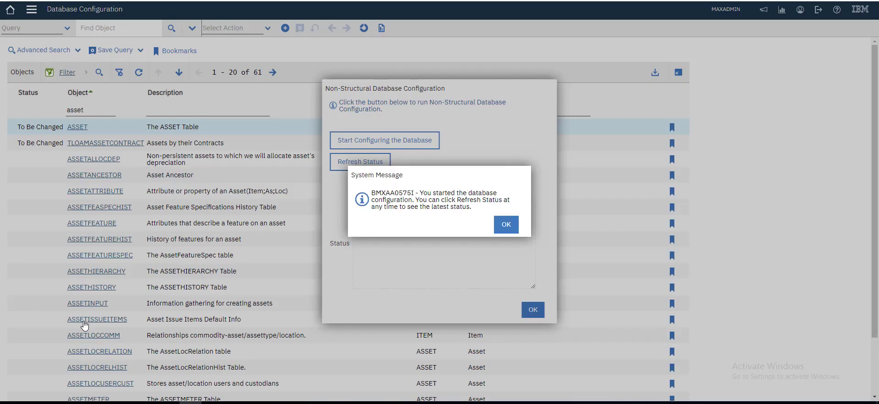
{"action": "key", "text": "Return"}
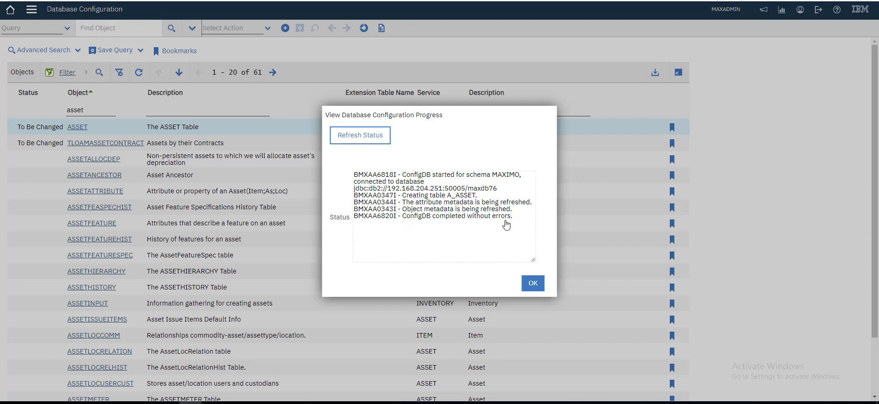
{"action": "left_click", "coordinate": [533, 284]}
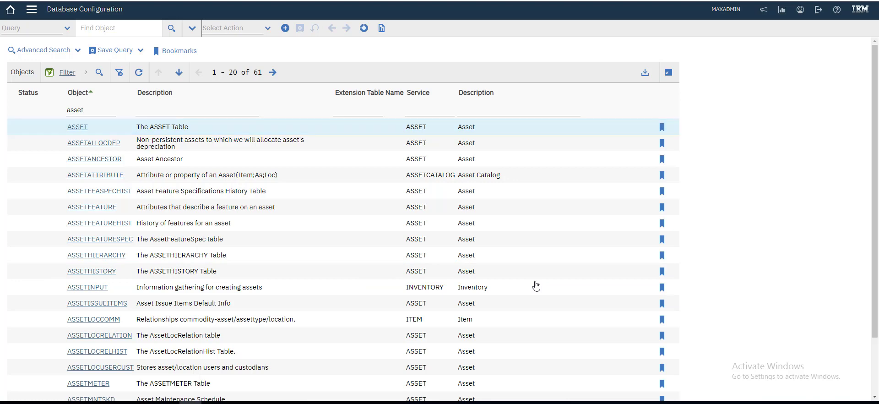
Step: Turn admin mode off, signing with the saved password and reason 'addedd'
{"action": "key", "text": "alt+a"}
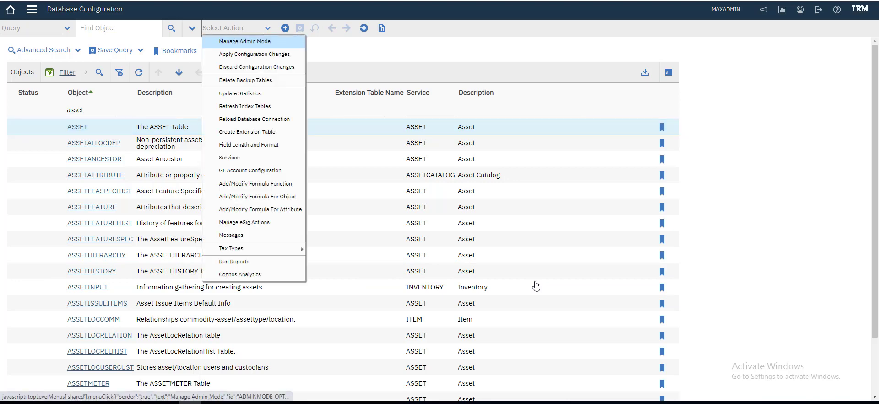
{"action": "key", "text": "Return"}
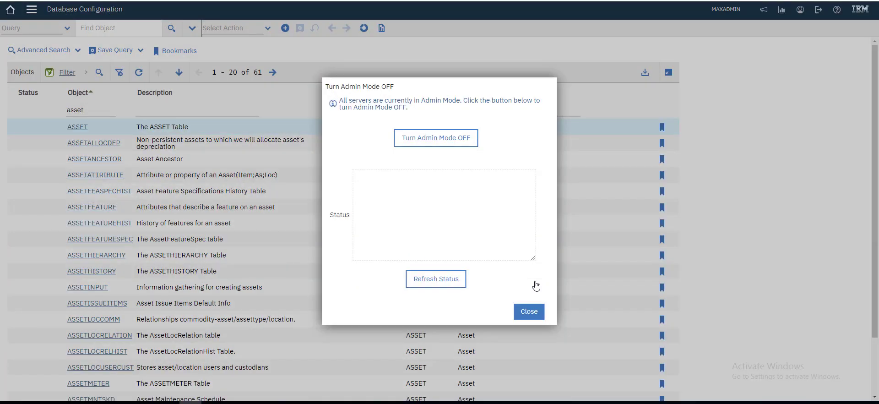
{"action": "key", "text": "Return"}
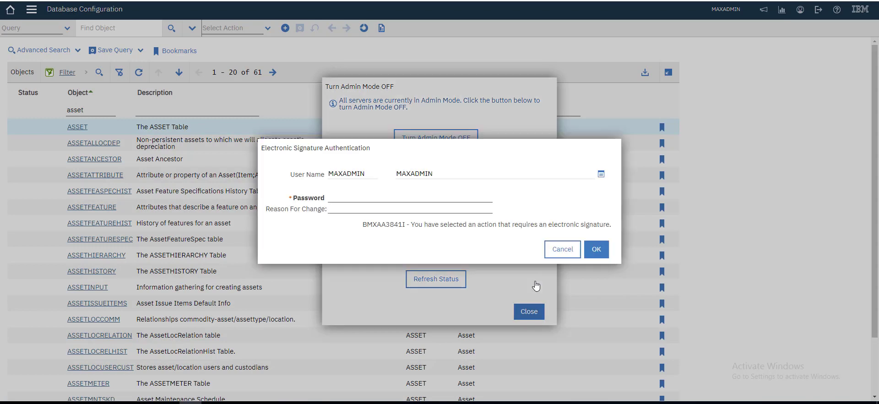
{"action": "key", "text": "Down"}
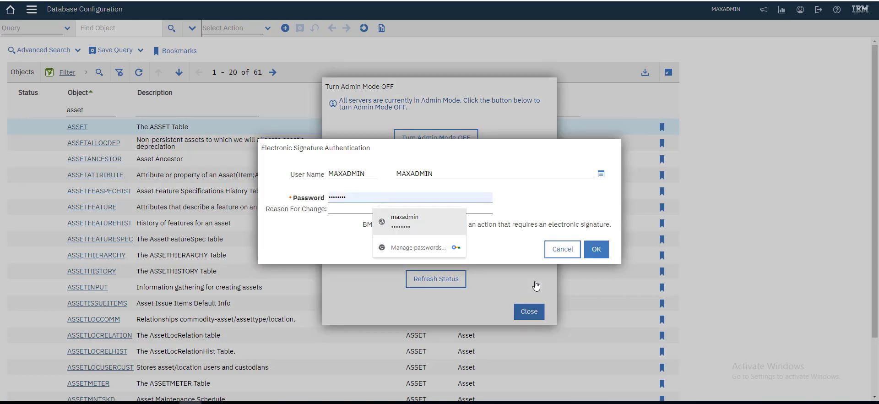
{"action": "key", "text": "Return"}
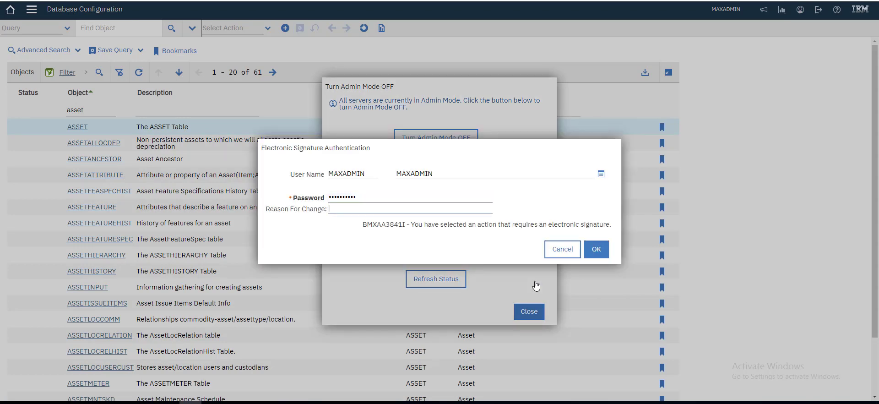
{"action": "type", "text": "addedd"}
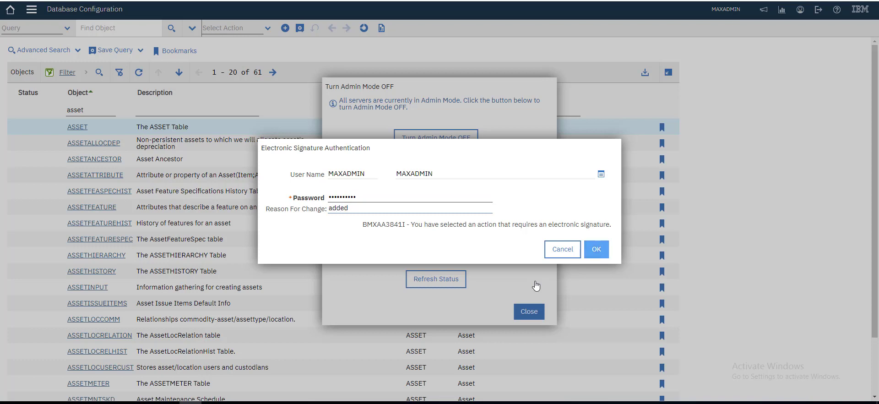
{"action": "key", "text": "Return"}
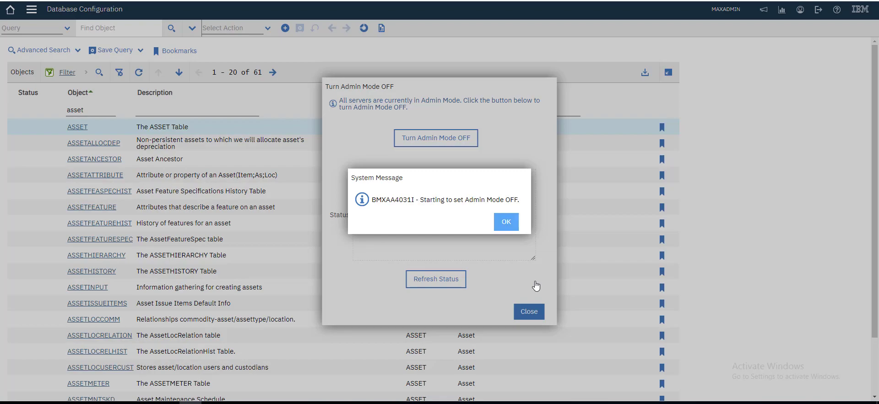
{"action": "key", "text": "Return"}
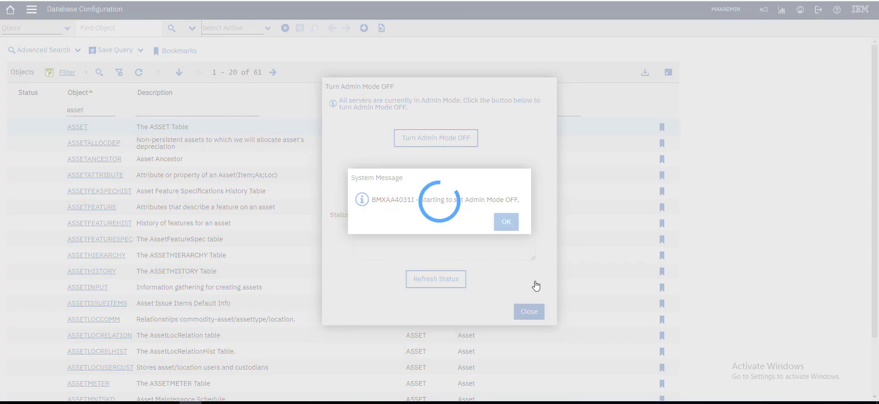